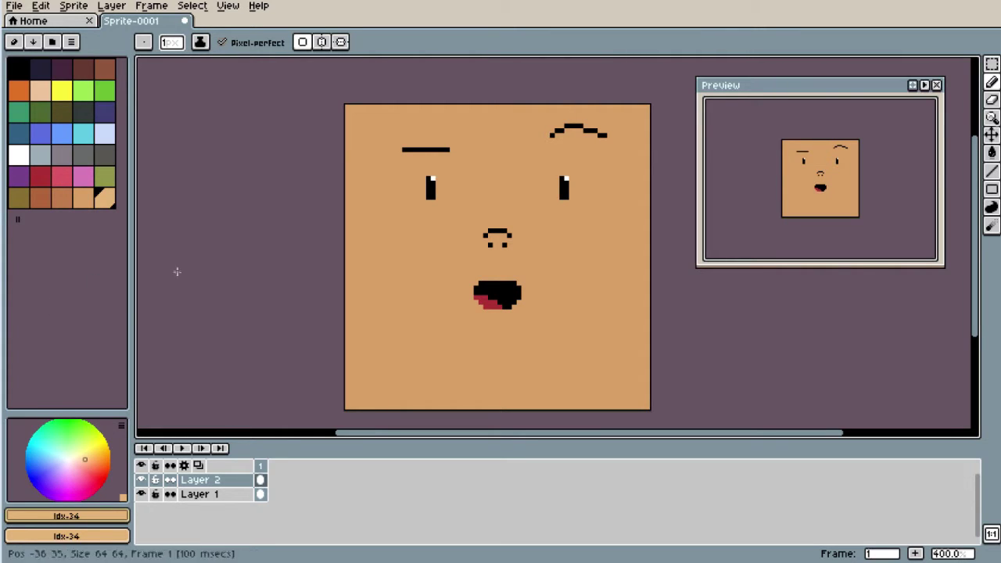
- Open the ink-mode dropdown from the pencil's context bar
{"action": "left_click", "coordinate": [205, 45]}
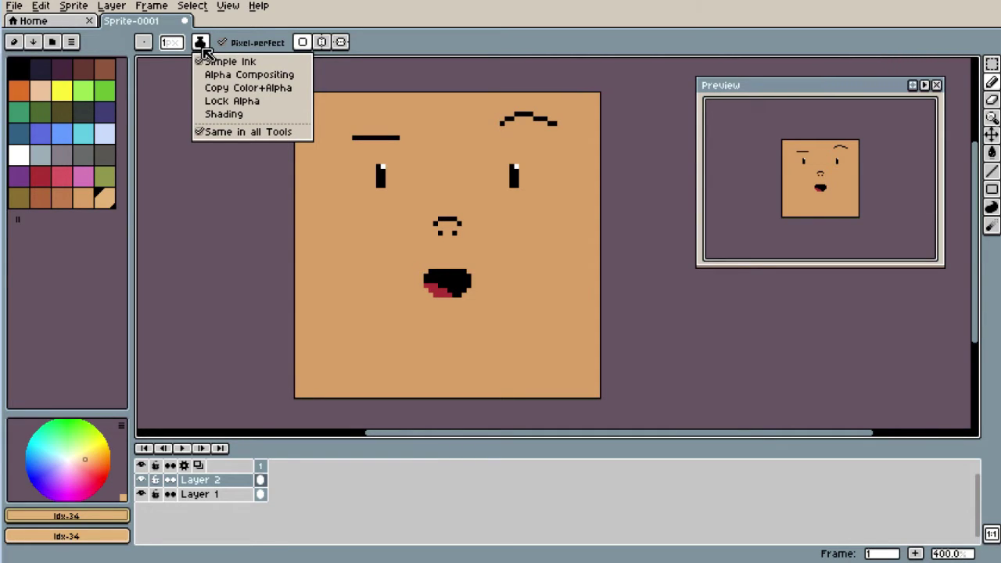
- Set the pencil ink to Shading and confirm it is checked in the ink list
{"action": "left_click", "coordinate": [233, 116]}
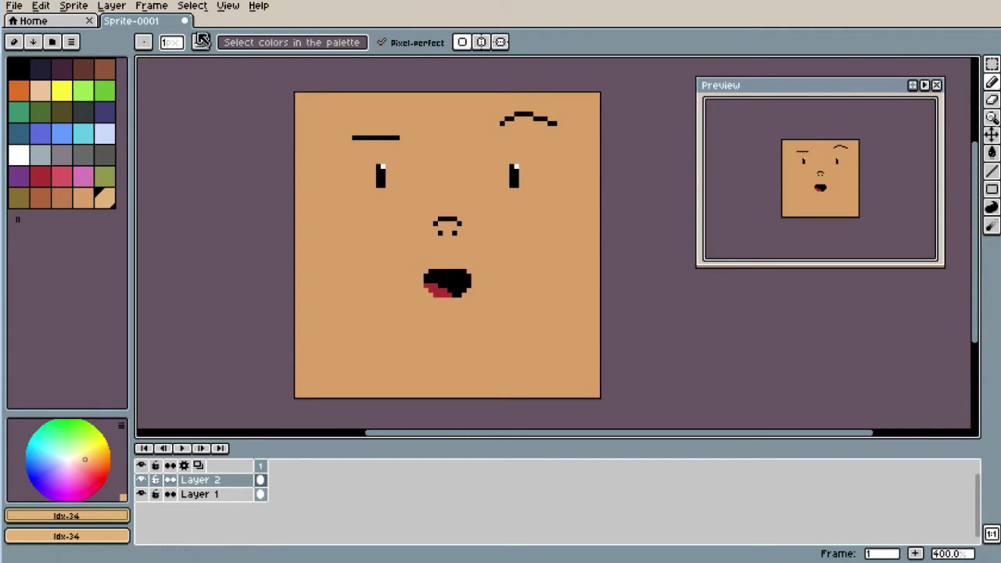
{"action": "left_click", "coordinate": [200, 42]}
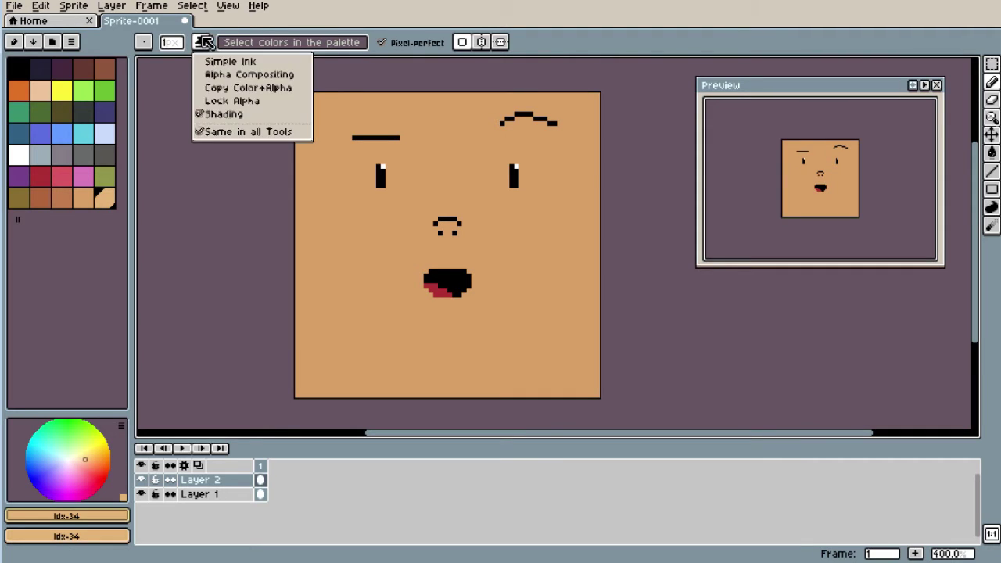
{"action": "left_click", "coordinate": [200, 42]}
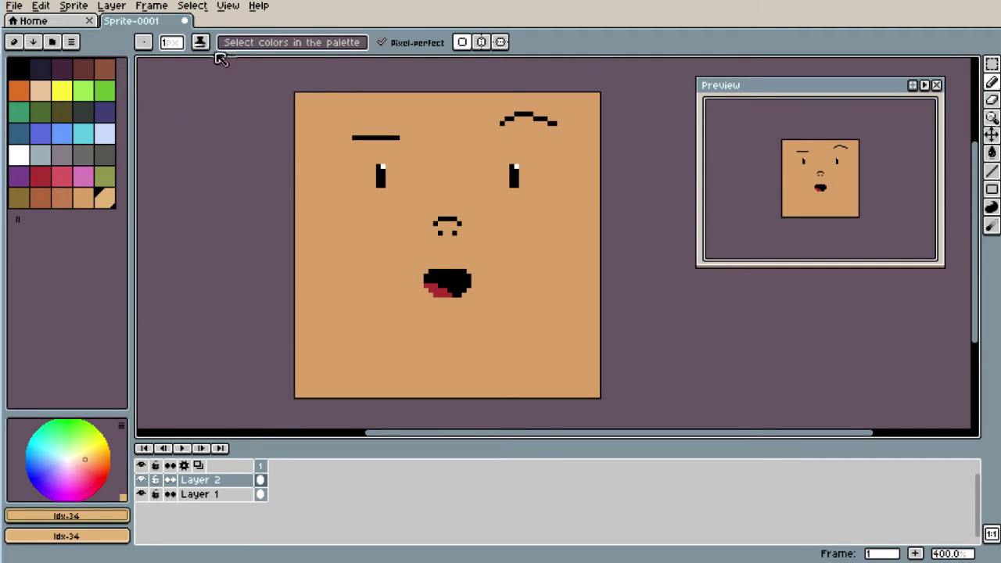
- Select the four-brown shading ramp Idx-31 to Idx-34 and target Layer 1
{"action": "left_click", "coordinate": [43, 197]}
{"action": "left_click_drag", "start_coordinate": [42, 197], "coordinate": [103, 197]}
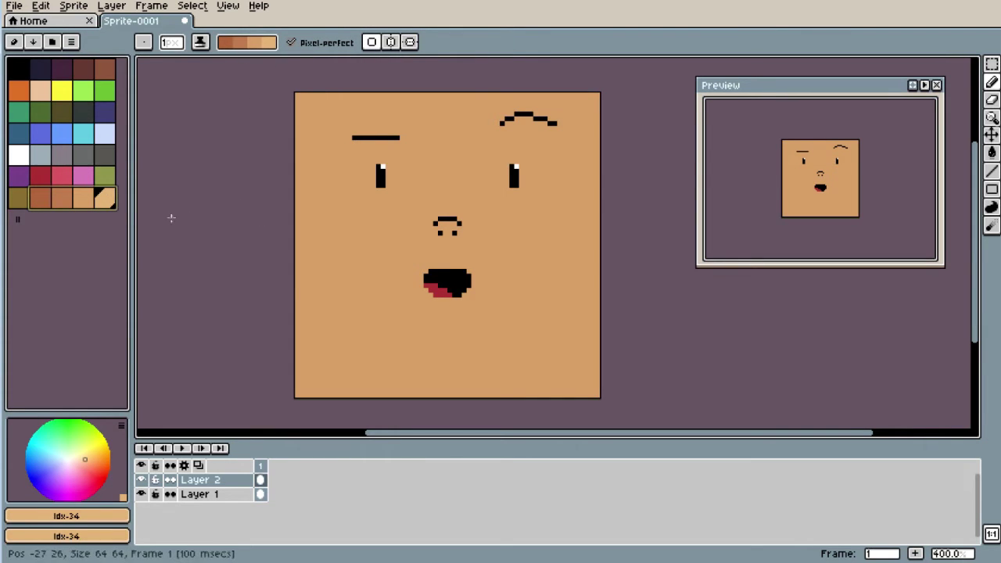
{"action": "key", "text": "alt+Down"}
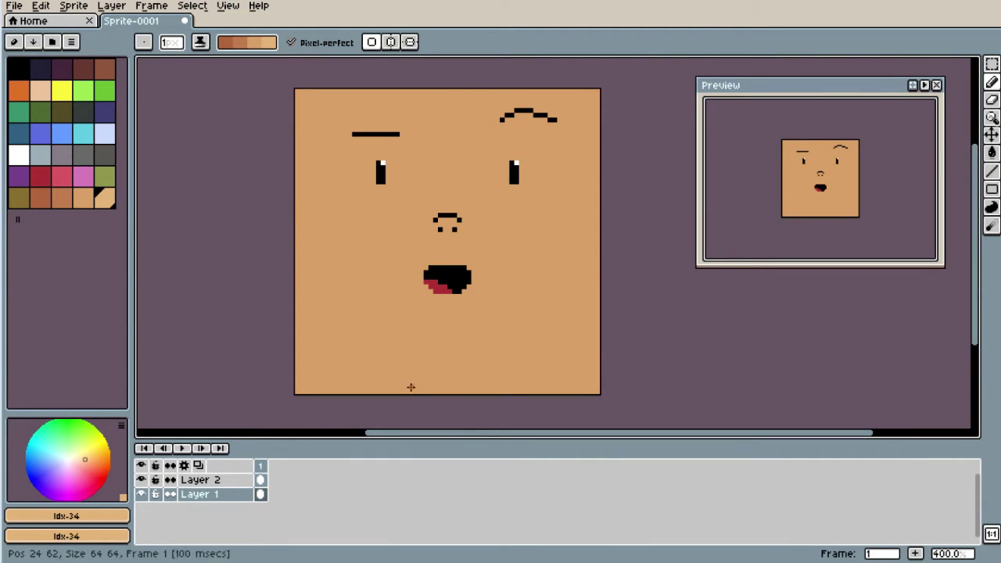
- Draw shaded strokes along the face's lower-left diagonal and its upper-right edge
{"action": "left_click_drag", "start_coordinate": [295, 266], "coordinate": [427, 411]}
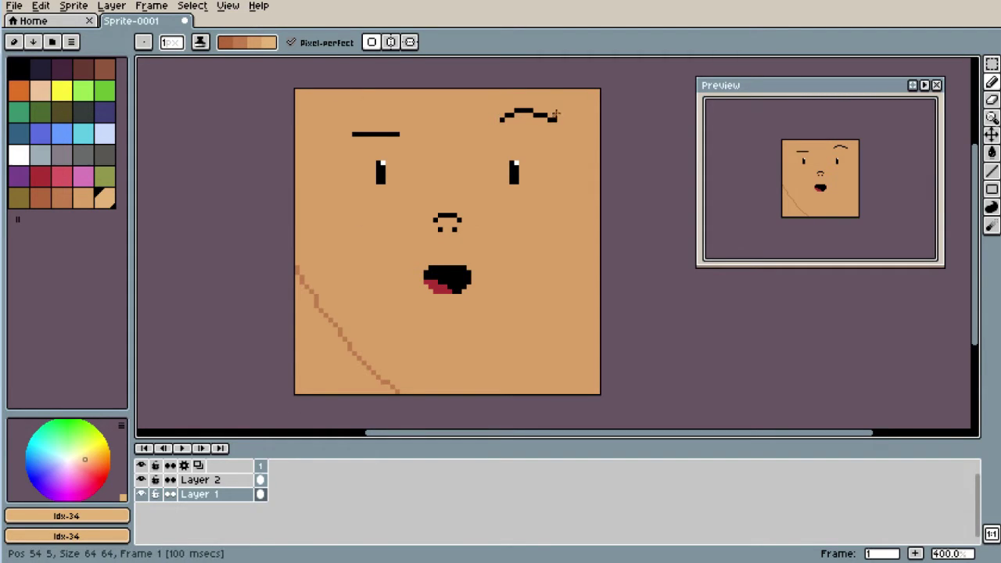
{"action": "left_click_drag", "start_coordinate": [547, 92], "coordinate": [597, 188]}
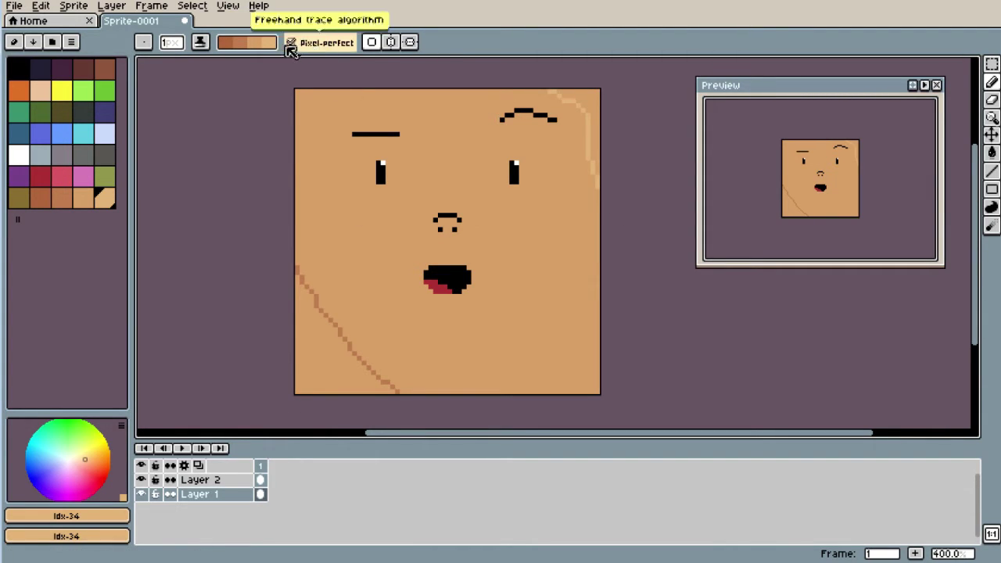
{"action": "key", "text": "g"}
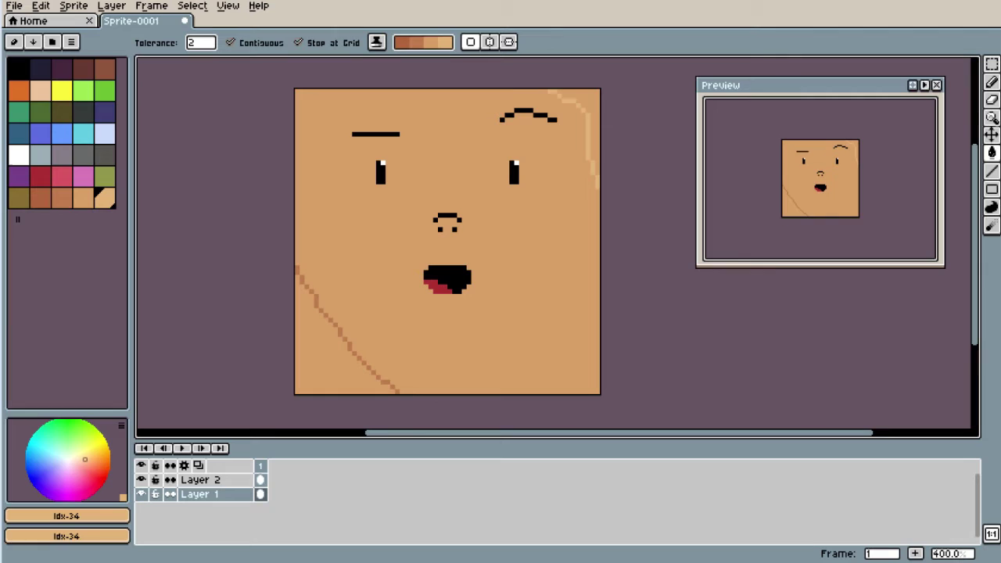
- Undo the shaded lines, then bucket-fill the face twice to darken it two shades
{"action": "key", "text": "ctrl+z"}
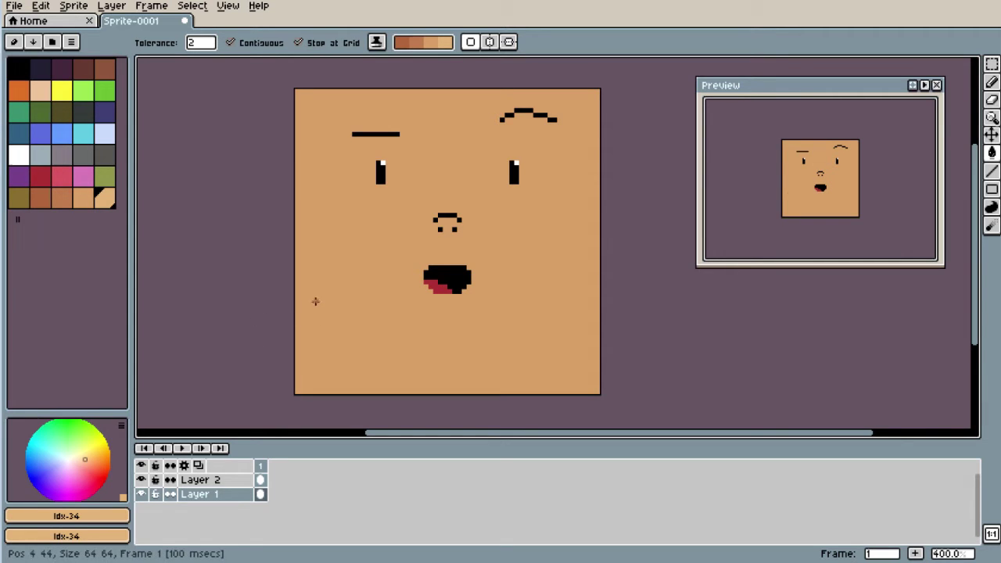
{"action": "left_click", "coordinate": [346, 283]}
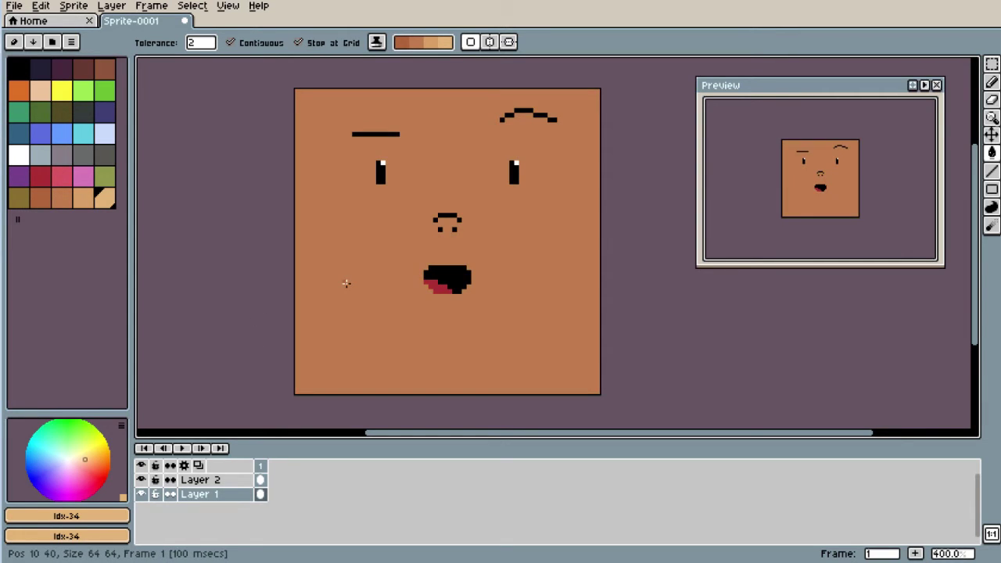
{"action": "left_click", "coordinate": [346, 283]}
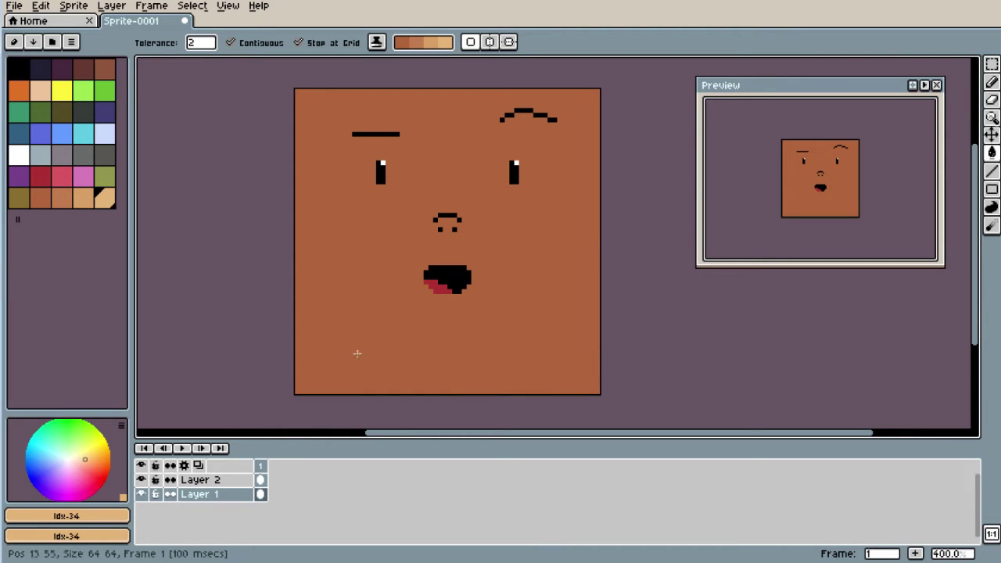
- Undo both shaded fills to restore the original tan face
{"action": "key", "text": "ctrl+z"}
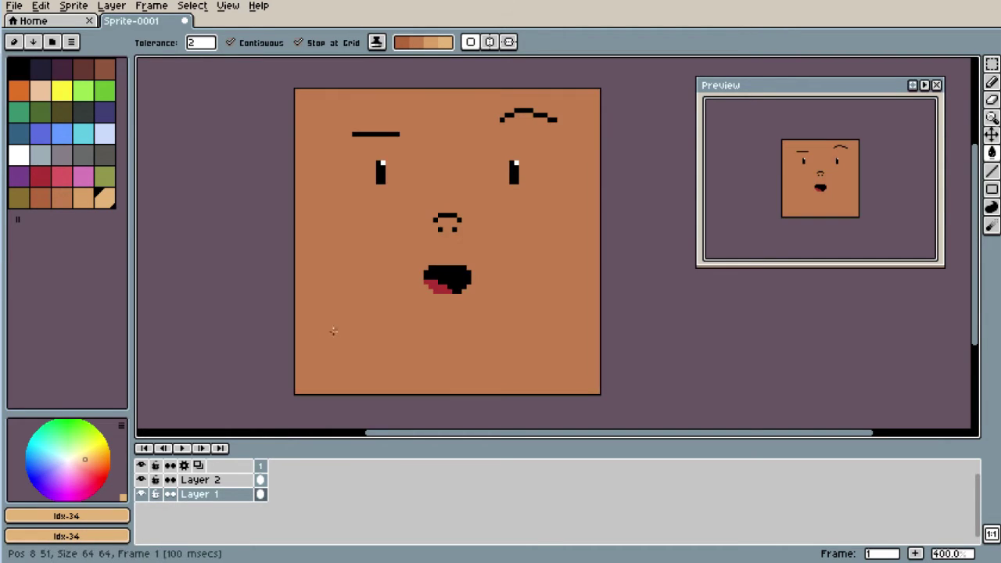
{"action": "key", "text": "ctrl+z"}
{"action": "left_click", "coordinate": [369, 271]}
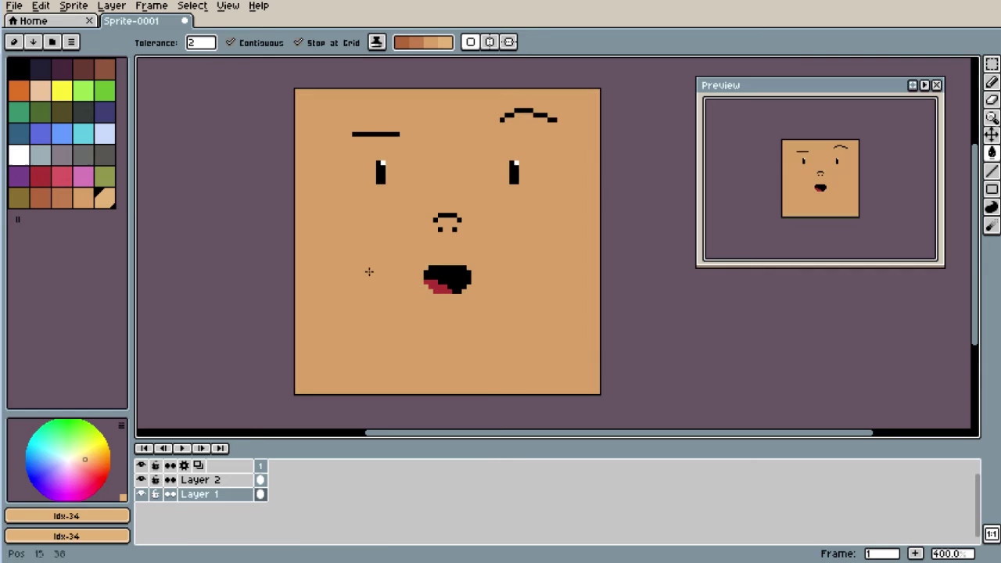
- Switch the pencil ink to Alpha Compositing and undo a test stroke across the top
{"action": "key", "text": "b"}
{"action": "left_click", "coordinate": [200, 43]}
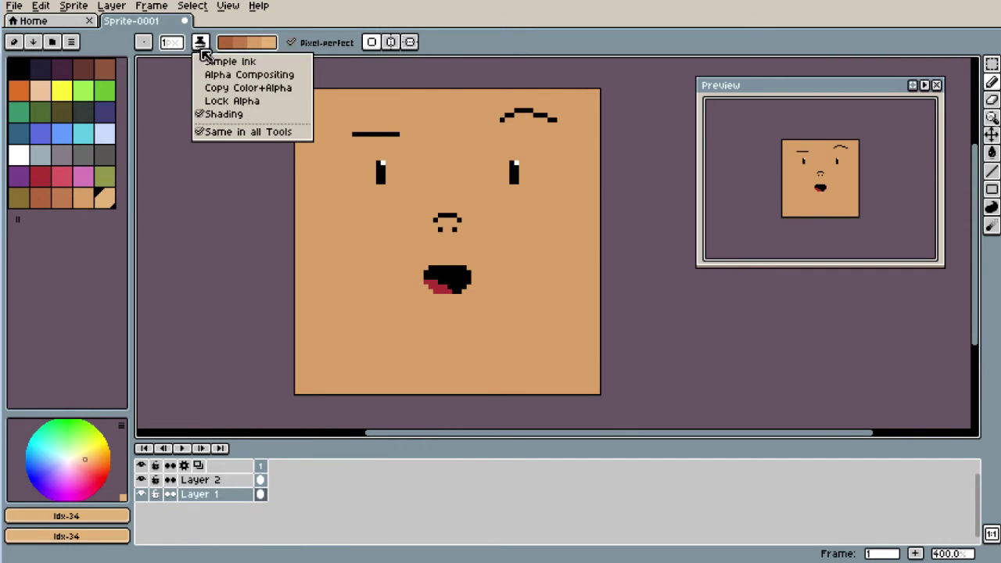
{"action": "left_click", "coordinate": [237, 75]}
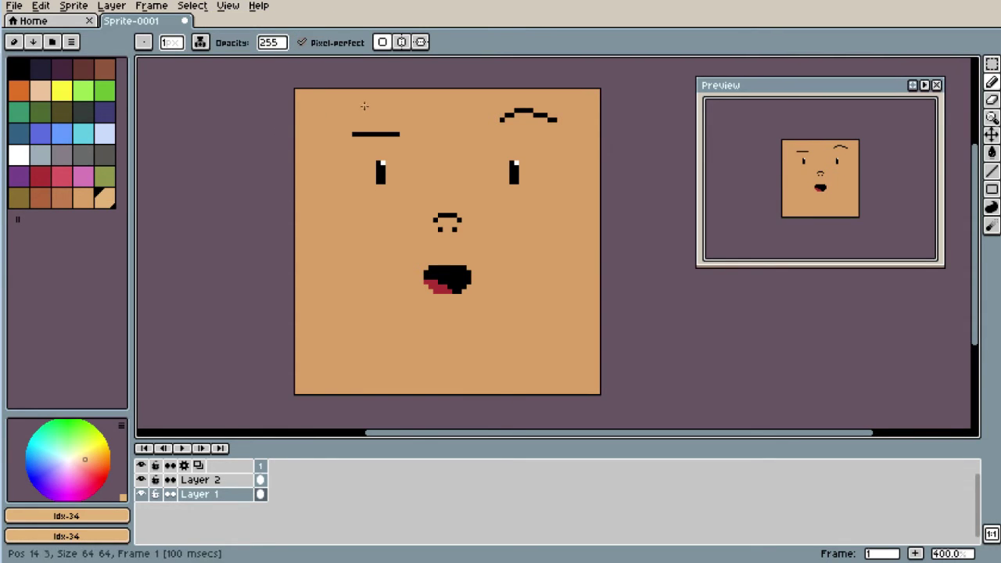
{"action": "left_click_drag", "start_coordinate": [340, 108], "coordinate": [449, 107]}
{"action": "key", "text": "ctrl+z"}
- Make black the pencil colour and lower its opacity to 14
{"action": "left_click", "coordinate": [90, 200]}
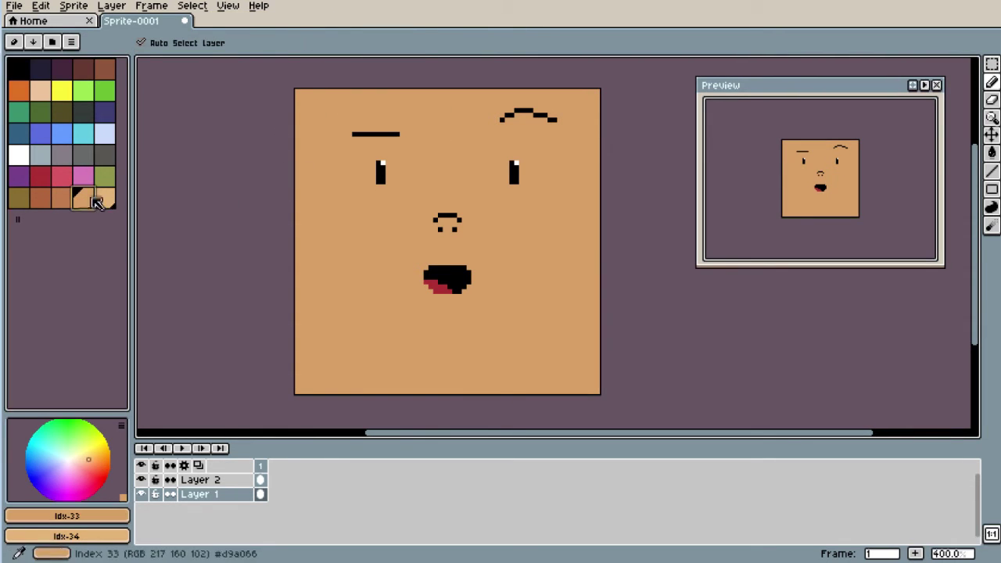
{"action": "key", "text": "b"}
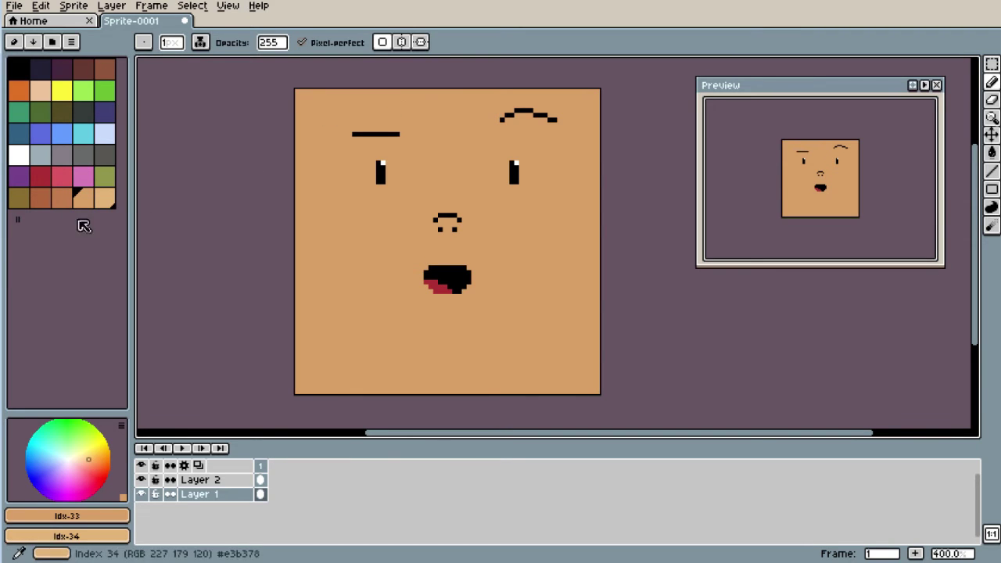
{"action": "left_click", "coordinate": [19, 69]}
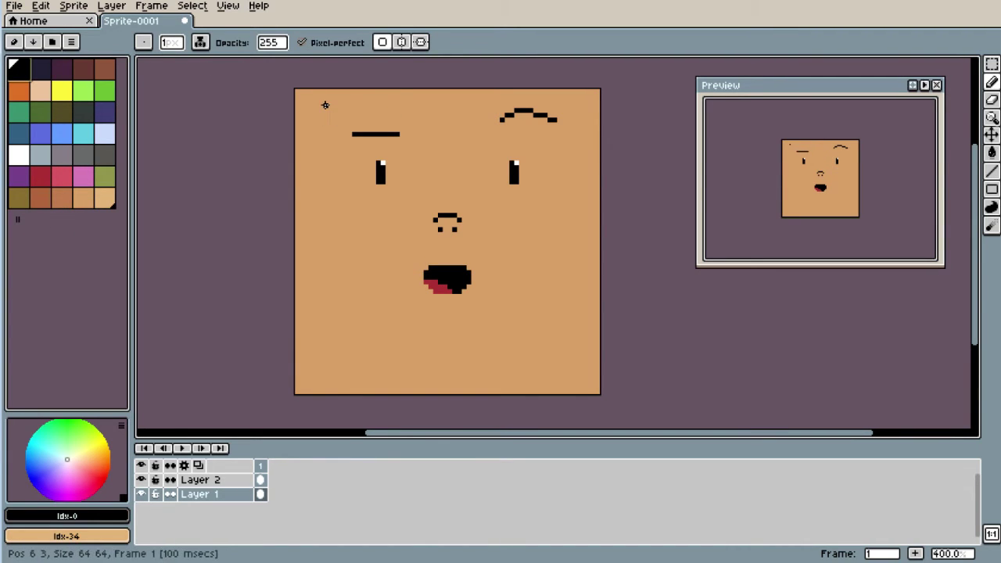
{"action": "mouse_move", "coordinate": [326, 105]}
{"action": "left_mouse_down"}
{"action": "mouse_move", "coordinate": [402, 104]}
{"action": "mouse_move", "coordinate": [294, 115]}
{"action": "left_mouse_up"}
{"action": "key", "text": "ctrl+z"}
{"action": "left_click", "coordinate": [280, 47]}
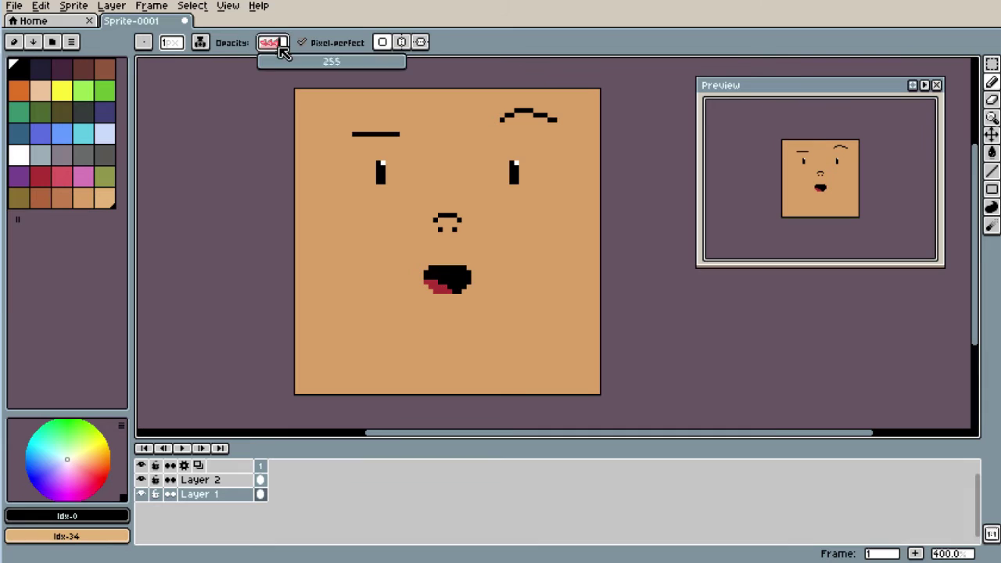
{"action": "type", "text": "14"}
{"action": "key", "text": "Return"}
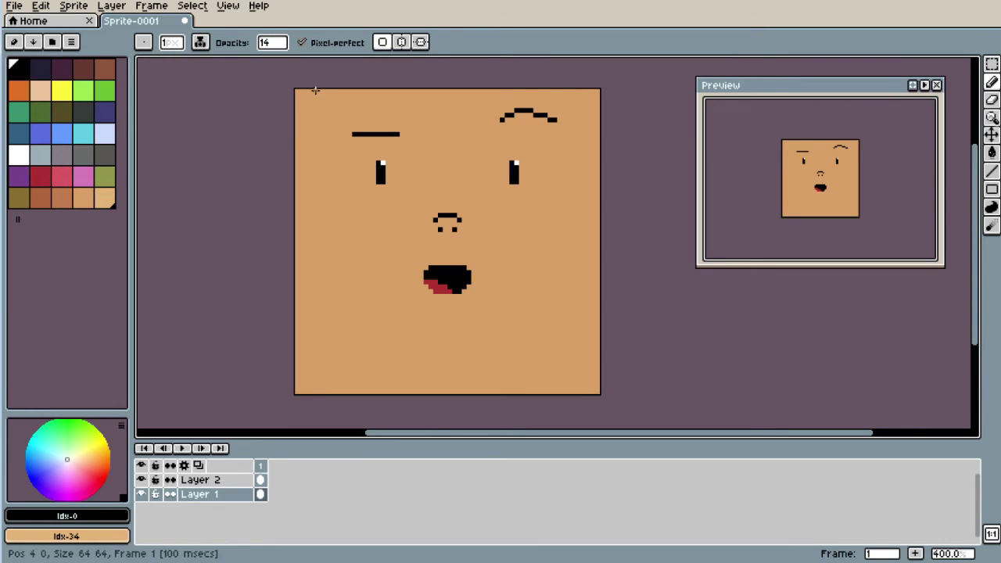
- Draw a faint stroke along the face's top, then darken the skin with four translucent fills
{"action": "mouse_move", "coordinate": [313, 104]}
{"action": "left_mouse_down"}
{"action": "mouse_move", "coordinate": [420, 111]}
{"action": "mouse_move", "coordinate": [432, 128]}
{"action": "mouse_move", "coordinate": [435, 169]}
{"action": "mouse_move", "coordinate": [420, 207]}
{"action": "mouse_move", "coordinate": [370, 251]}
{"action": "mouse_move", "coordinate": [315, 209]}
{"action": "mouse_move", "coordinate": [313, 133]}
{"action": "mouse_move", "coordinate": [369, 103]}
{"action": "mouse_move", "coordinate": [446, 107]}
{"action": "left_mouse_up"}
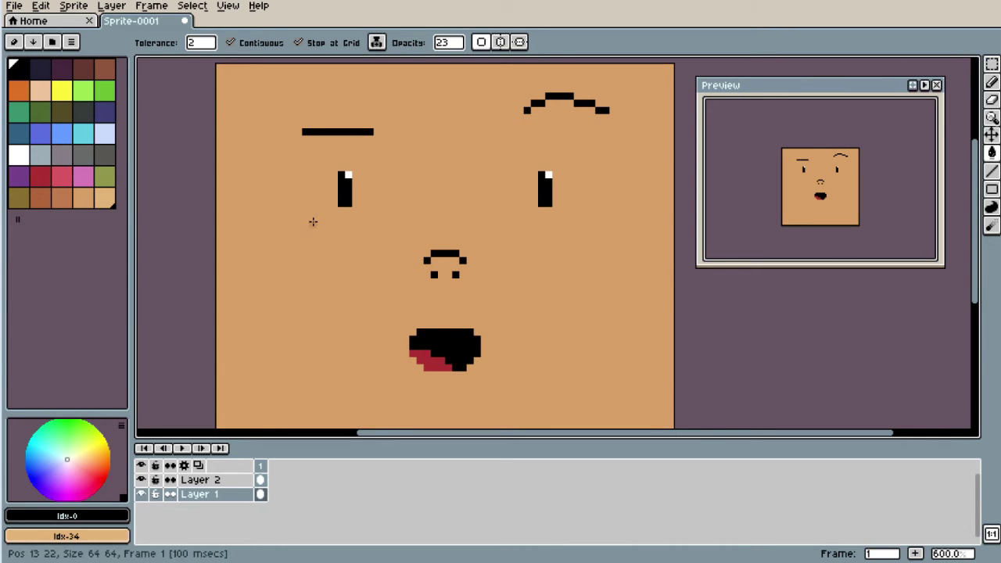
{"action": "left_click", "coordinate": [299, 297]}
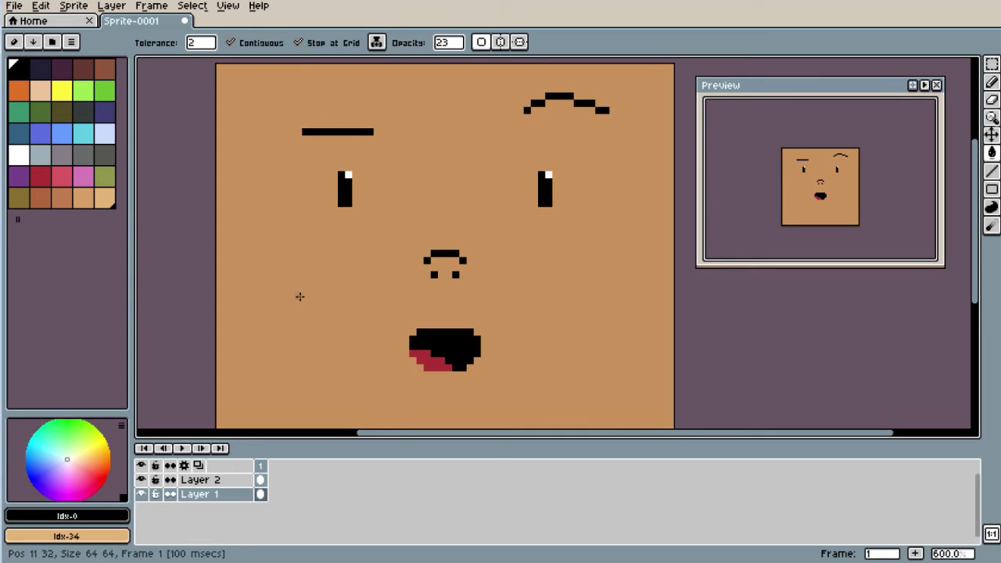
{"action": "left_click", "coordinate": [368, 273]}
{"action": "left_click", "coordinate": [341, 281]}
{"action": "left_click", "coordinate": [341, 281]}
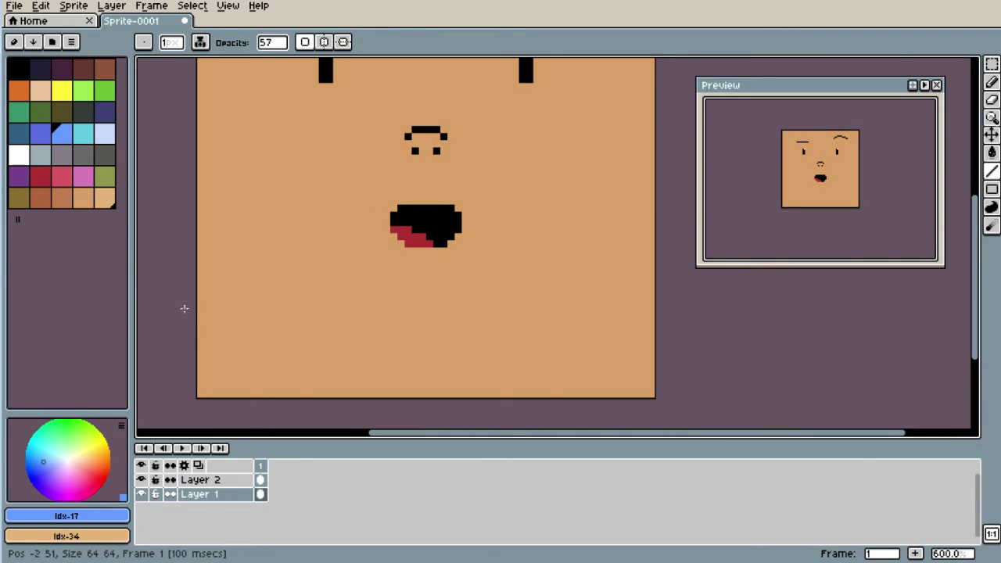
- Draw a grey line across the lower face, fill below it, then undo both
{"action": "mouse_move", "coordinate": [184, 308]}
{"action": "left_mouse_down"}
{"action": "mouse_move", "coordinate": [487, 302]}
{"action": "mouse_move", "coordinate": [618, 315]}
{"action": "mouse_move", "coordinate": [671, 268]}
{"action": "left_mouse_up"}
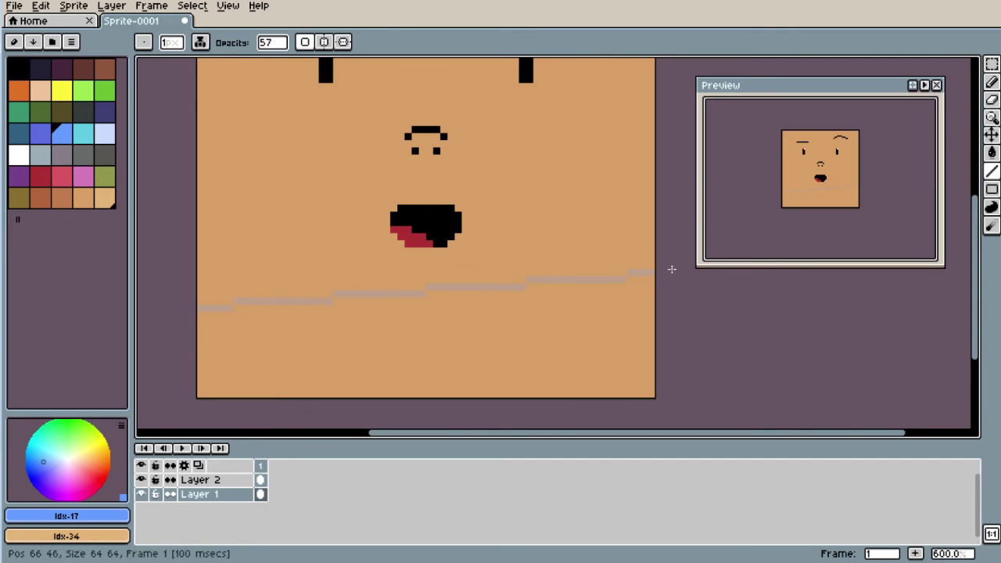
{"action": "key", "text": "g"}
{"action": "left_click", "coordinate": [544, 371]}
{"action": "scroll", "coordinate": [583, 268], "scroll_direction": "down", "scroll_amount": 2}
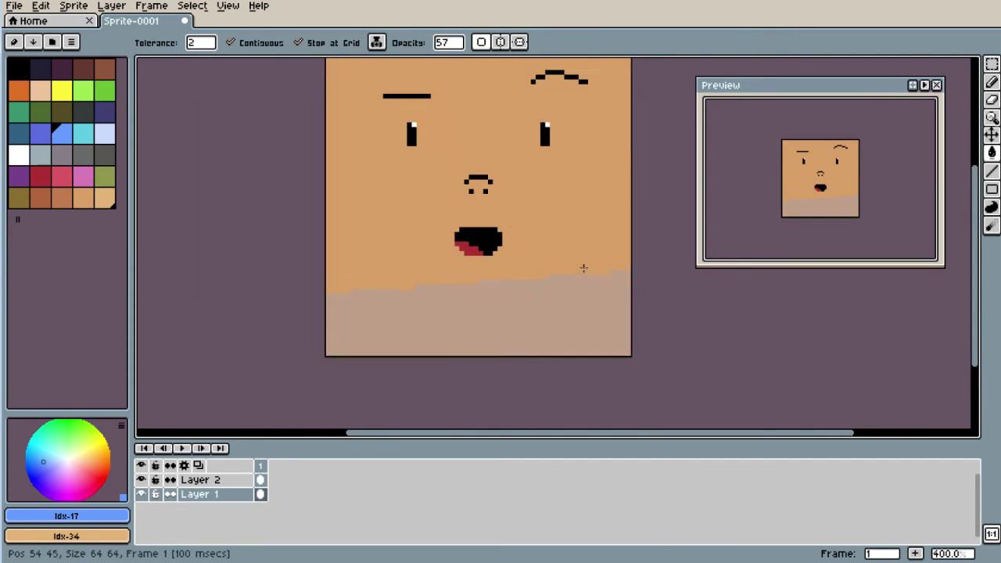
{"action": "scroll", "coordinate": [547, 250], "scroll_direction": "up", "scroll_amount": 2}
{"action": "key", "text": "ctrl+z"}
{"action": "key", "text": "ctrl+z"}
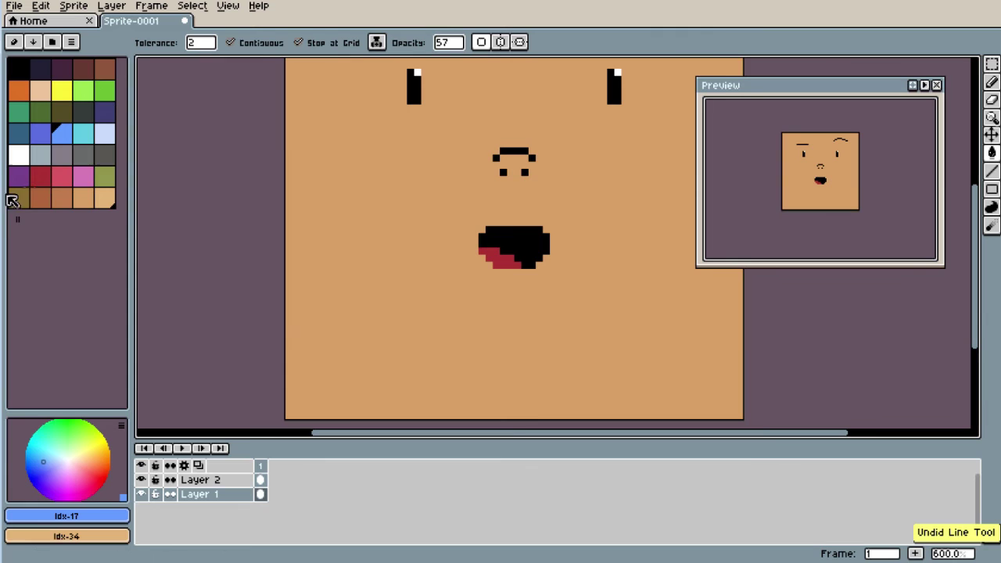
- Make black the drawing colour and set the pencil opacity to 6
{"action": "left_click_drag", "start_coordinate": [410, 226], "coordinate": [360, 366]}
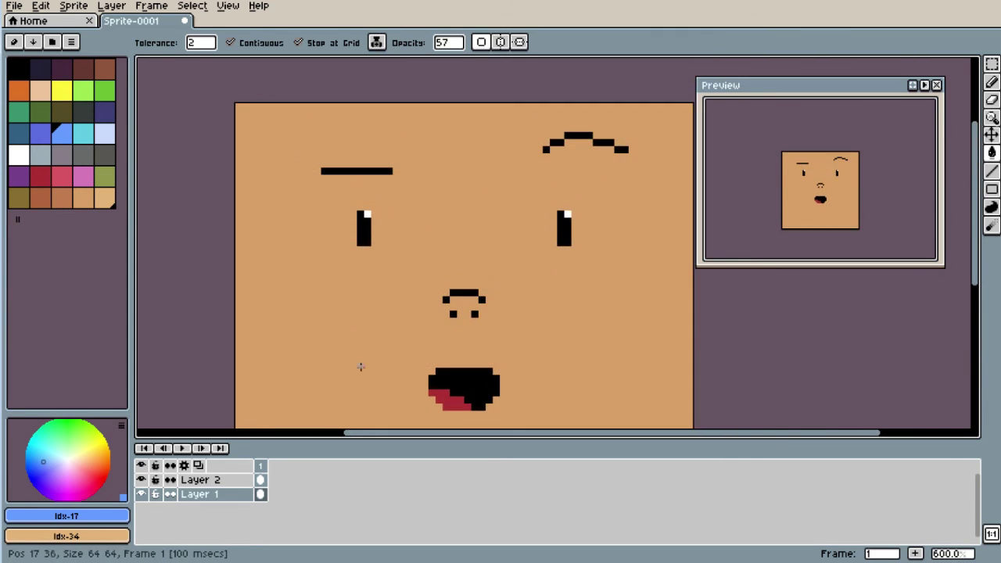
{"action": "scroll", "coordinate": [361, 367], "scroll_direction": "down", "scroll_amount": 1}
{"action": "scroll", "coordinate": [467, 386], "scroll_direction": "down", "scroll_amount": 2}
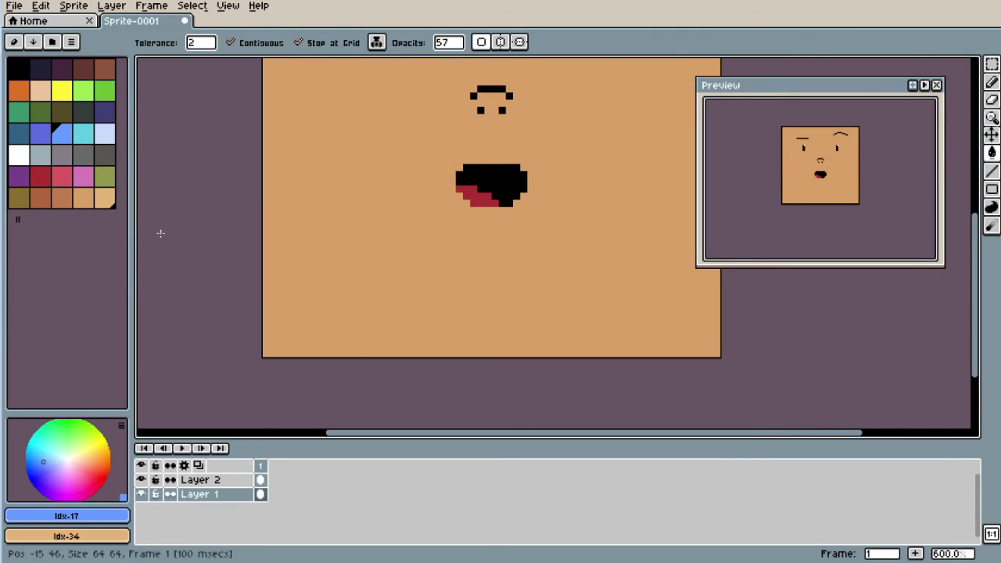
{"action": "left_click", "coordinate": [17, 68]}
{"action": "left_click_drag", "start_coordinate": [417, 244], "coordinate": [453, 204]}
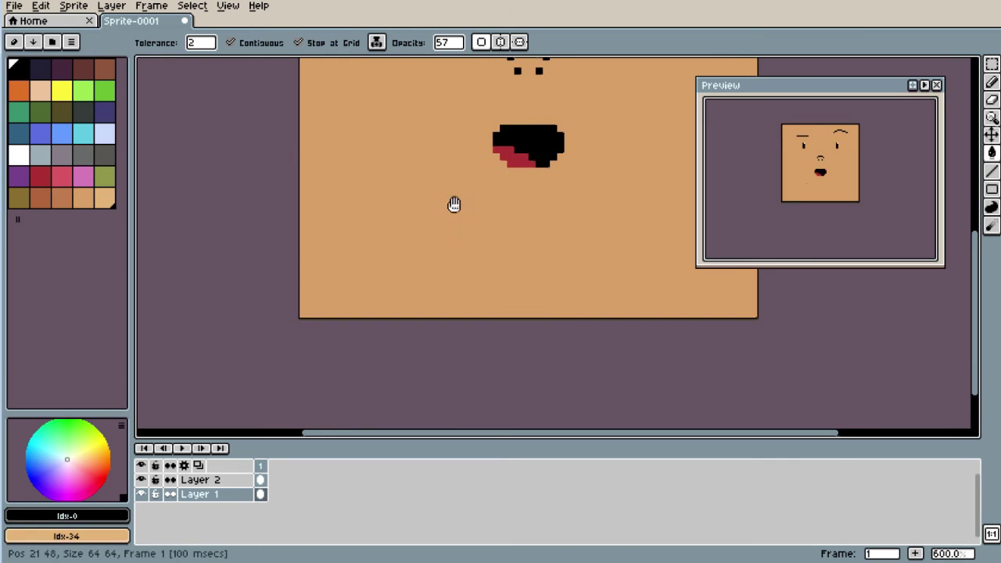
{"action": "key", "text": "b"}
{"action": "left_click", "coordinate": [266, 42]}
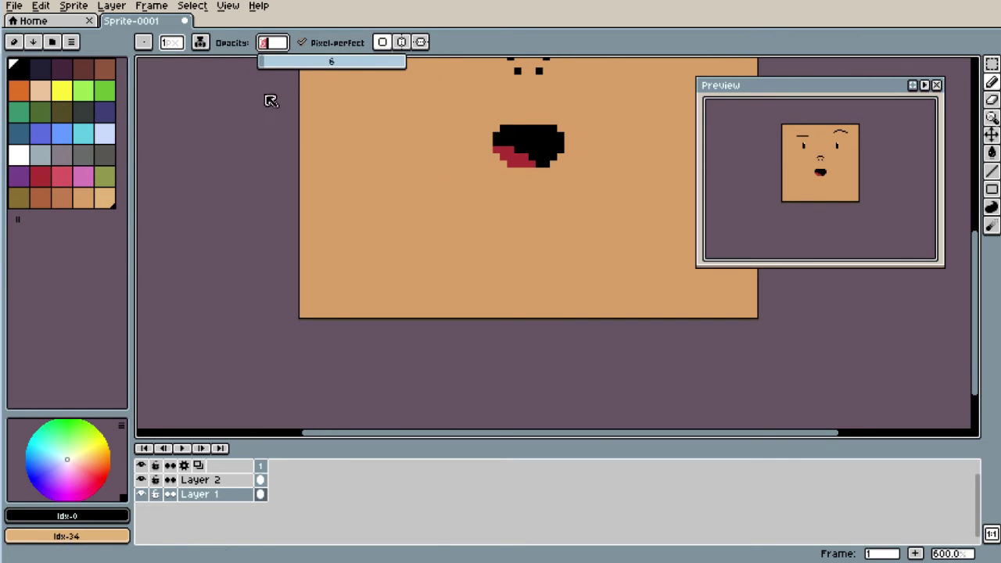
{"action": "key", "text": "Return"}
- Place one faint dark pixel near the face's bottom-left corner and zoom out to the whole face
{"action": "scroll", "coordinate": [312, 227], "scroll_direction": "right", "scroll_amount": 1}
{"action": "scroll", "coordinate": [312, 227], "scroll_direction": "down", "scroll_amount": 1}
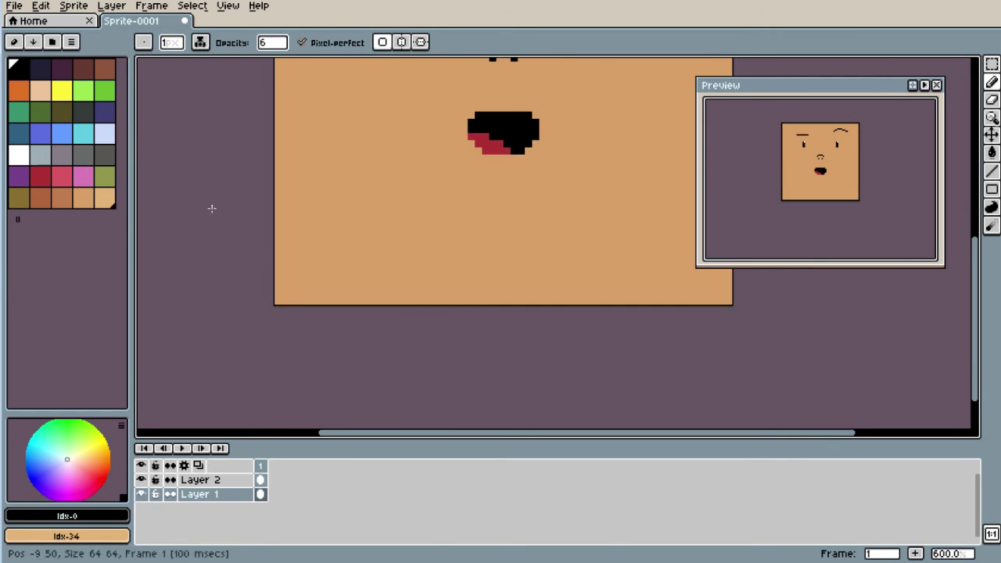
{"action": "scroll", "coordinate": [305, 319], "scroll_direction": "up", "scroll_amount": 8}
{"action": "left_click", "coordinate": [347, 261]}
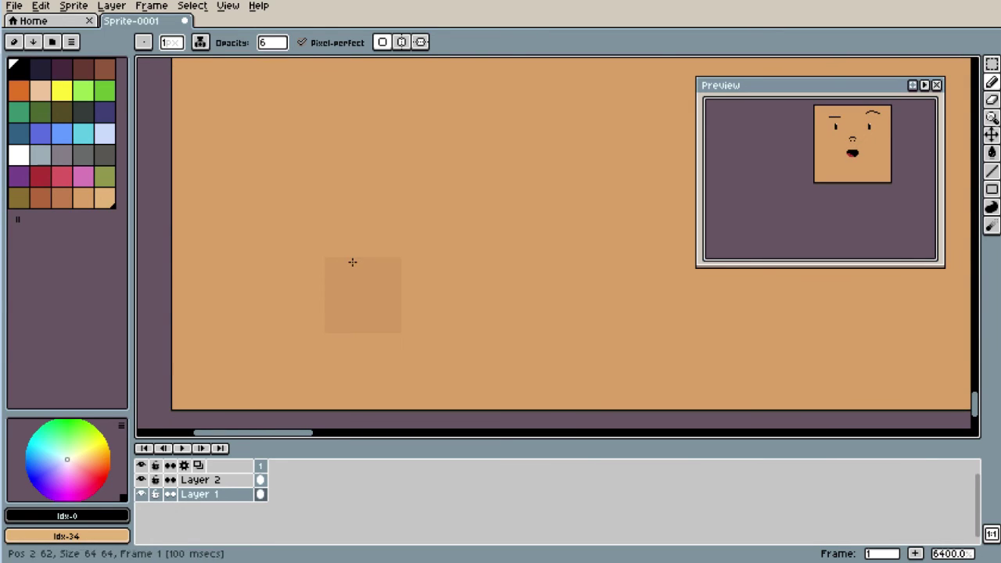
{"action": "scroll", "coordinate": [426, 301], "scroll_direction": "down", "scroll_amount": 3}
{"action": "scroll", "coordinate": [426, 297], "scroll_direction": "up", "scroll_amount": 3}
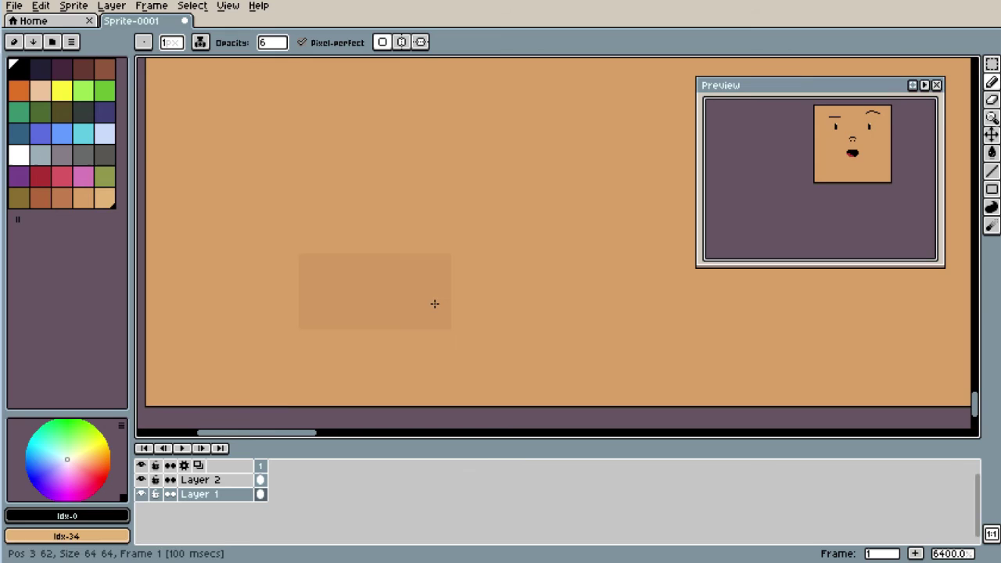
{"action": "key", "text": "3"}
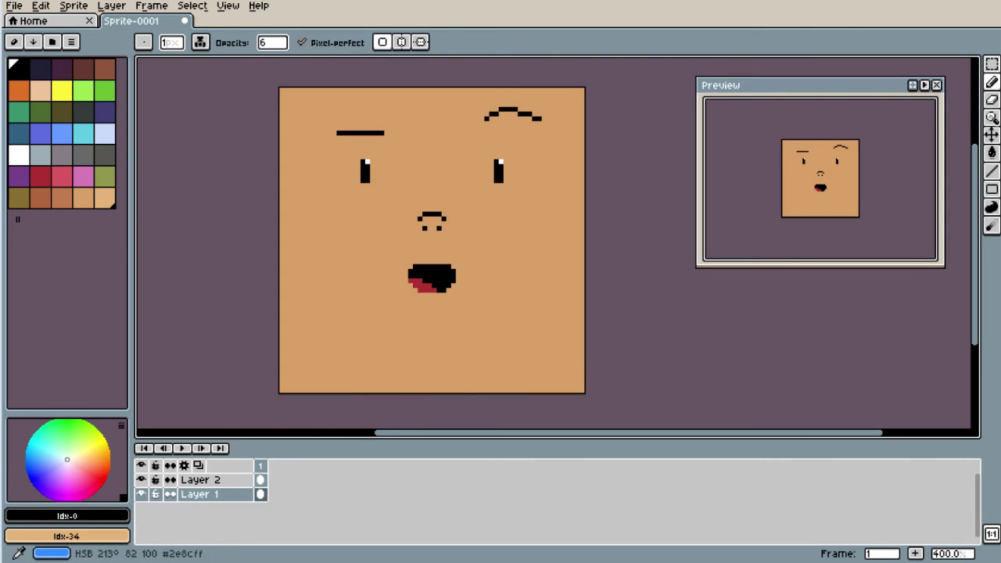